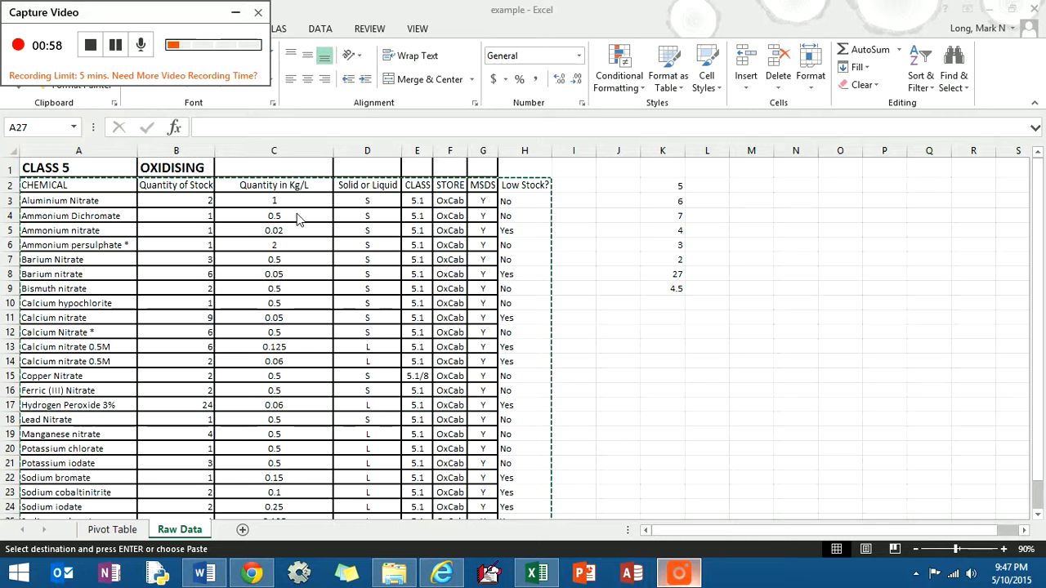
# - Copy the chemical inventory range A1:H26 from the Raw Data sheet and paste it into the Example Chemical inventory for LabTech PL Word document
pyautogui.click(235, 12)
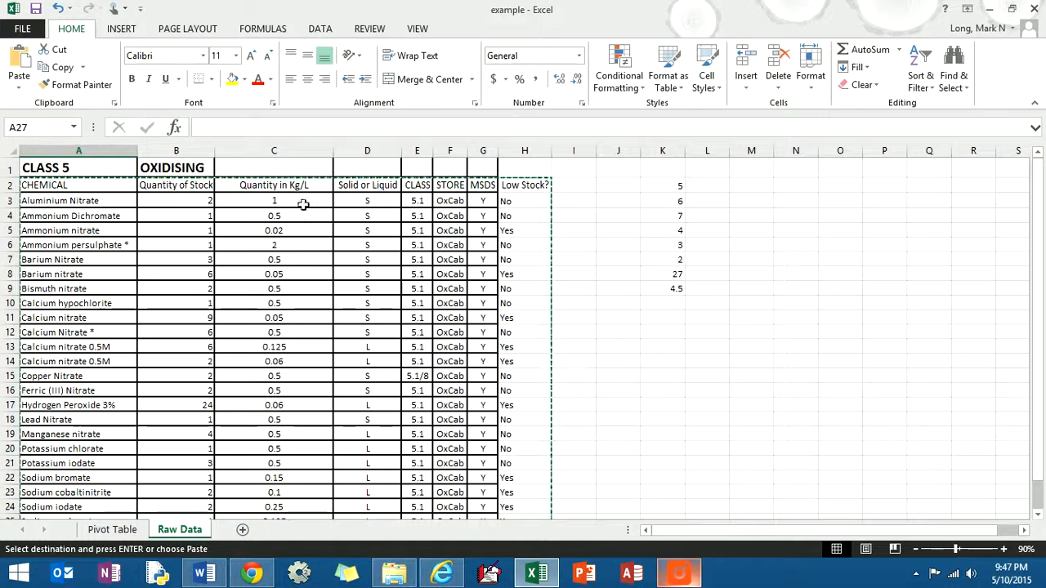
pyautogui.click(79, 216)
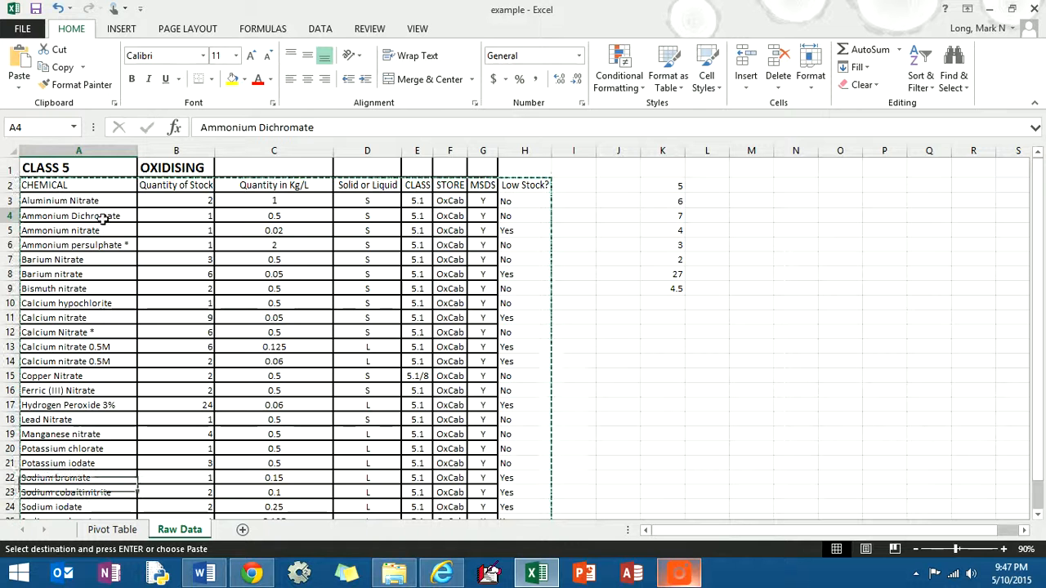
pyautogui.click(37, 168)
pyautogui.moveTo(38, 168)
pyautogui.mouseDown()
pyautogui.moveTo(341, 171)
pyautogui.moveTo(479, 270)
pyautogui.moveTo(478, 443)
pyautogui.moveTo(551, 454)
pyautogui.moveTo(541, 492)
pyautogui.mouseUp()
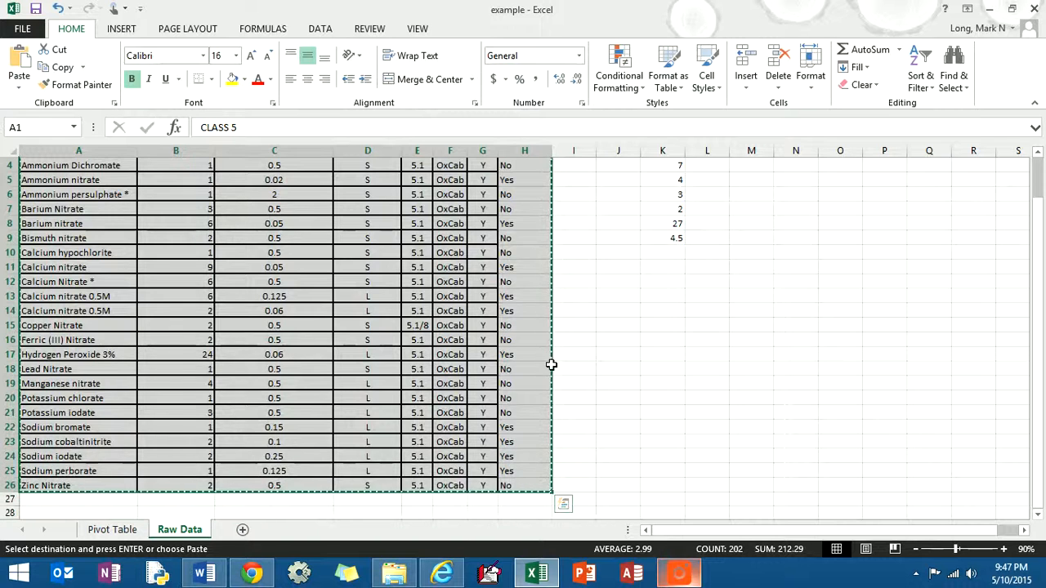
pyautogui.scroll(1, 439, 321)
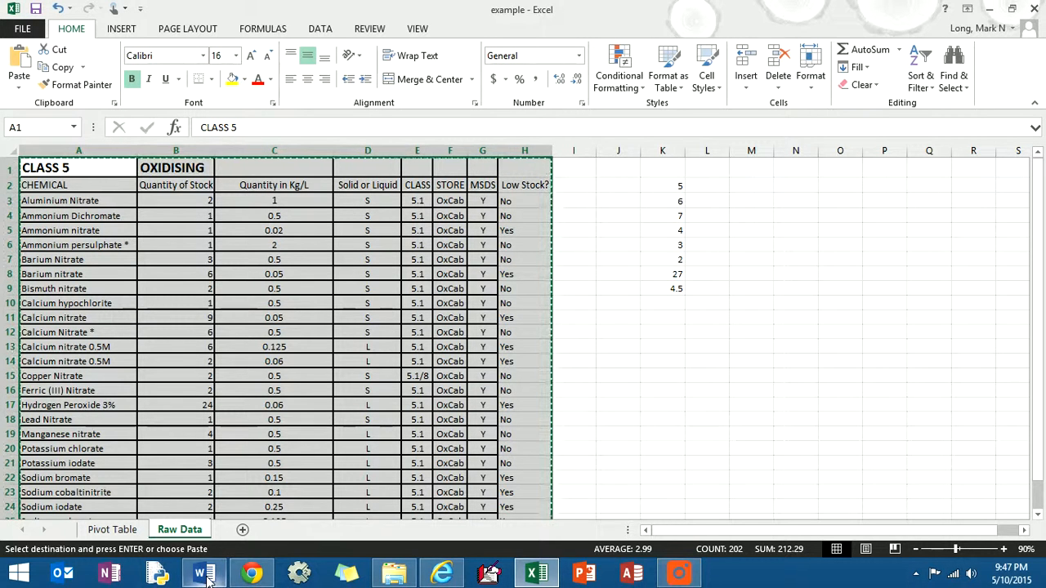
pyautogui.hotkey('alt', 'Tab')
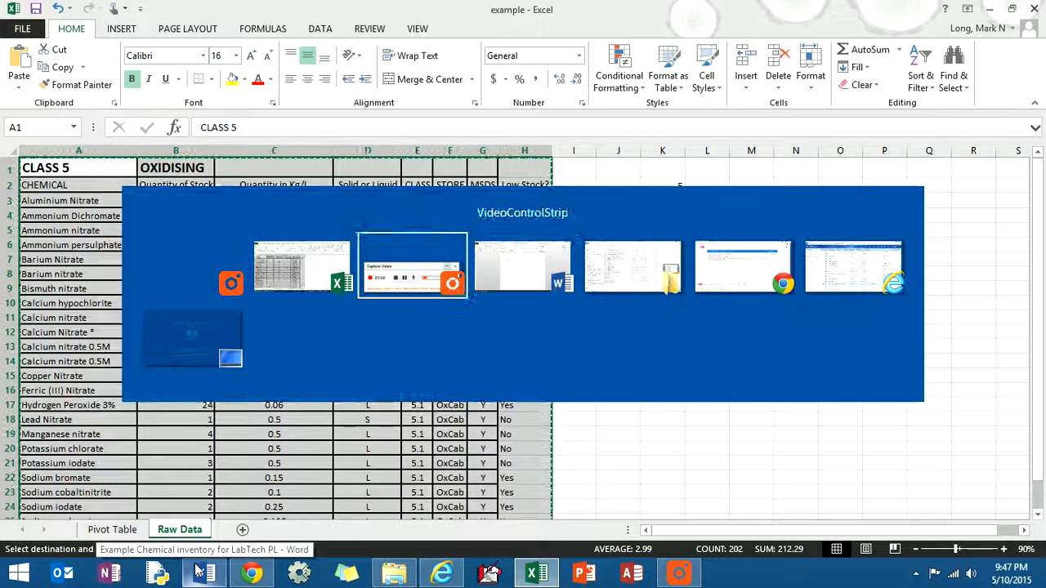
pyautogui.hotkey('alt', 'Tab')
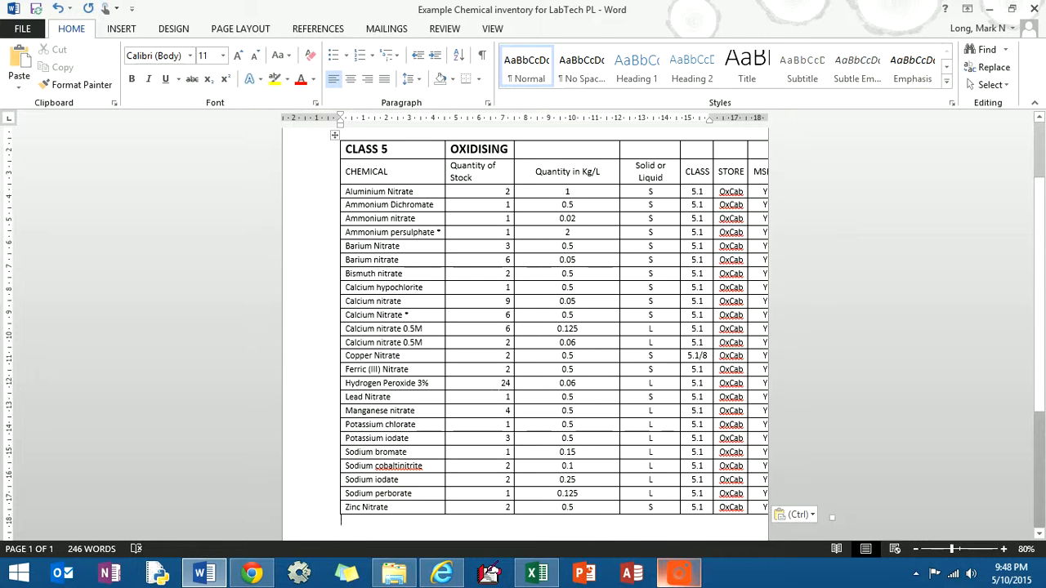
# - Set the document's page orientation to Landscape and check how the pasted table fits across the pages
pyautogui.click(241, 31)
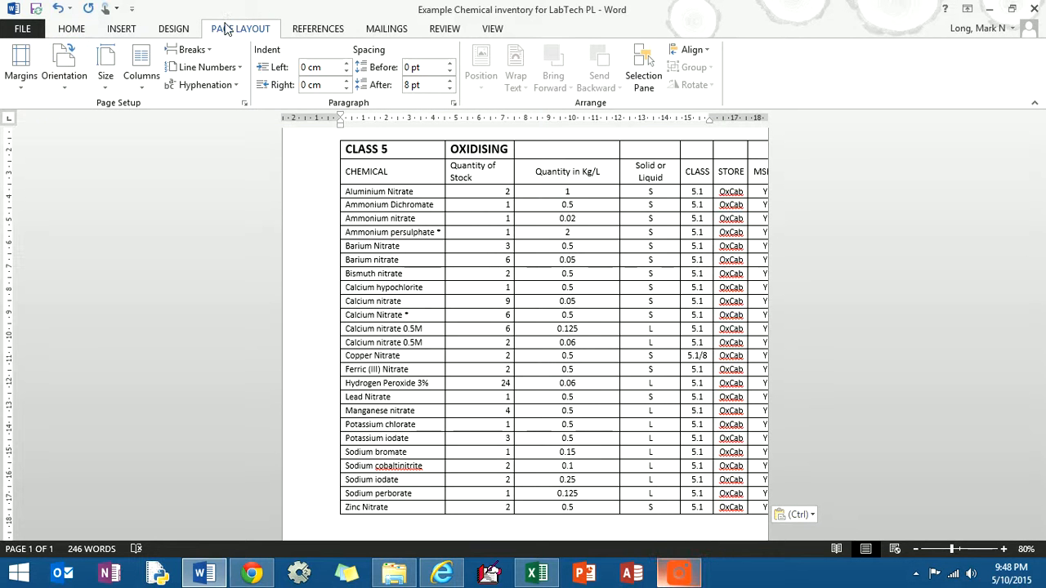
pyautogui.click(73, 90)
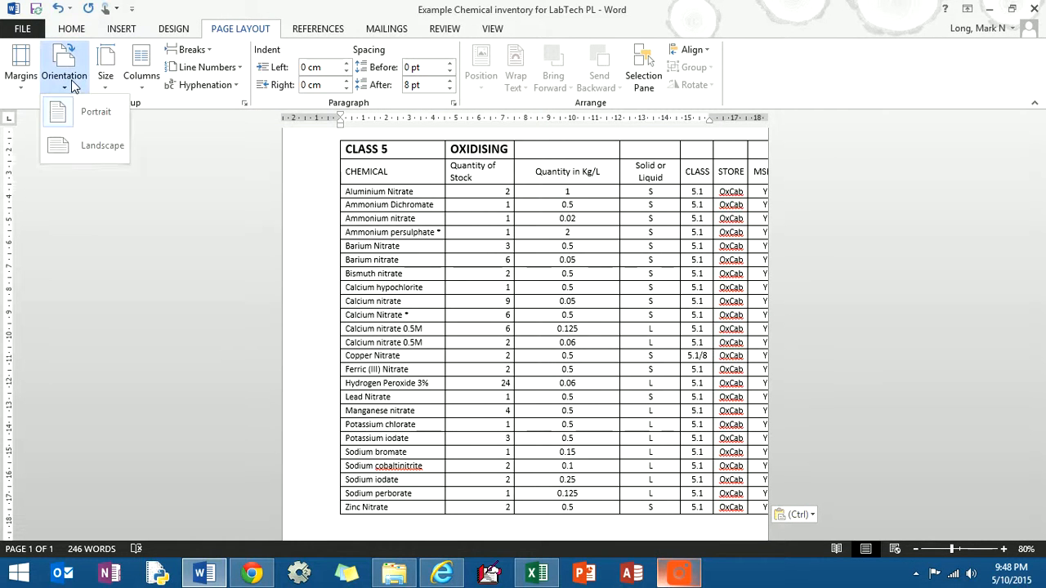
pyautogui.click(98, 153)
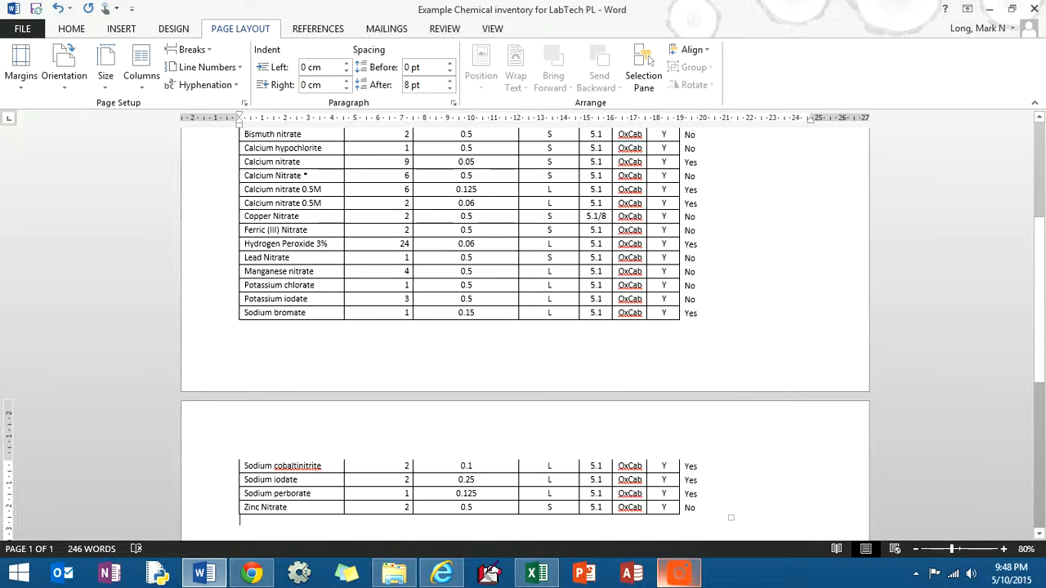
pyautogui.scroll(1, 731, 396)
pyautogui.scroll(4, 526, 331)
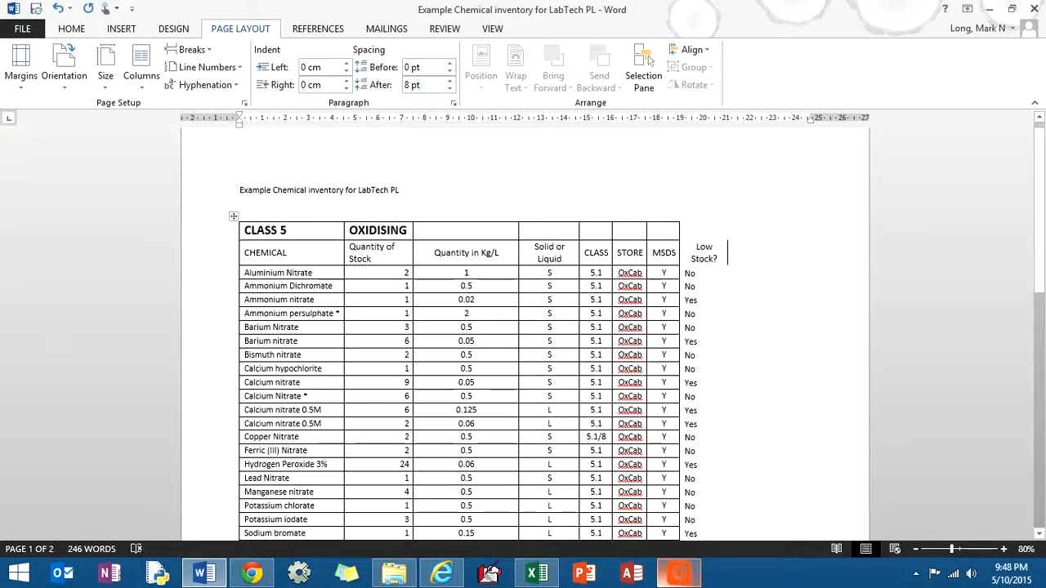
pyautogui.scroll(-5, 525, 331)
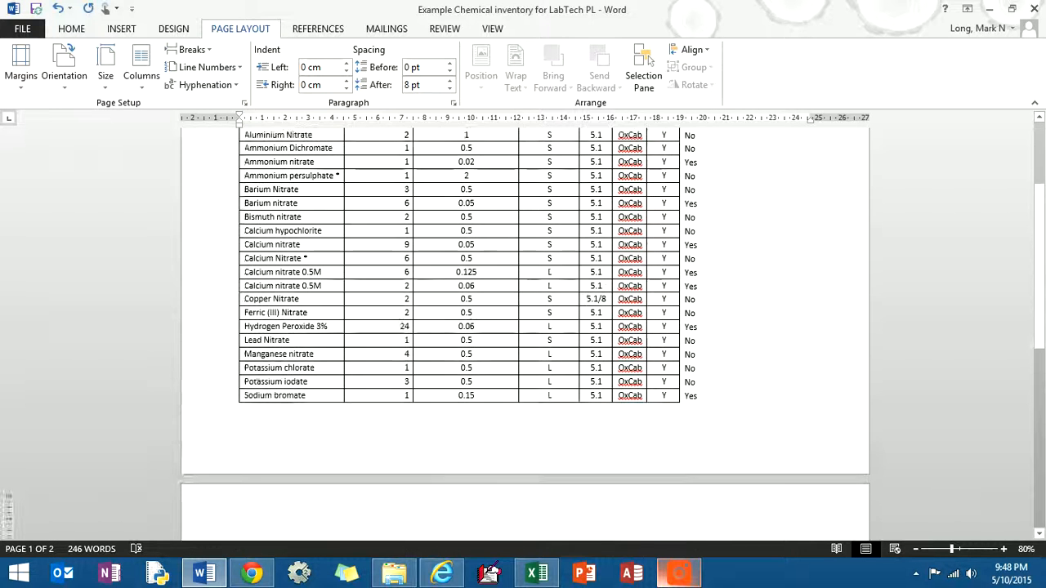
pyautogui.scroll(5, 727, 245)
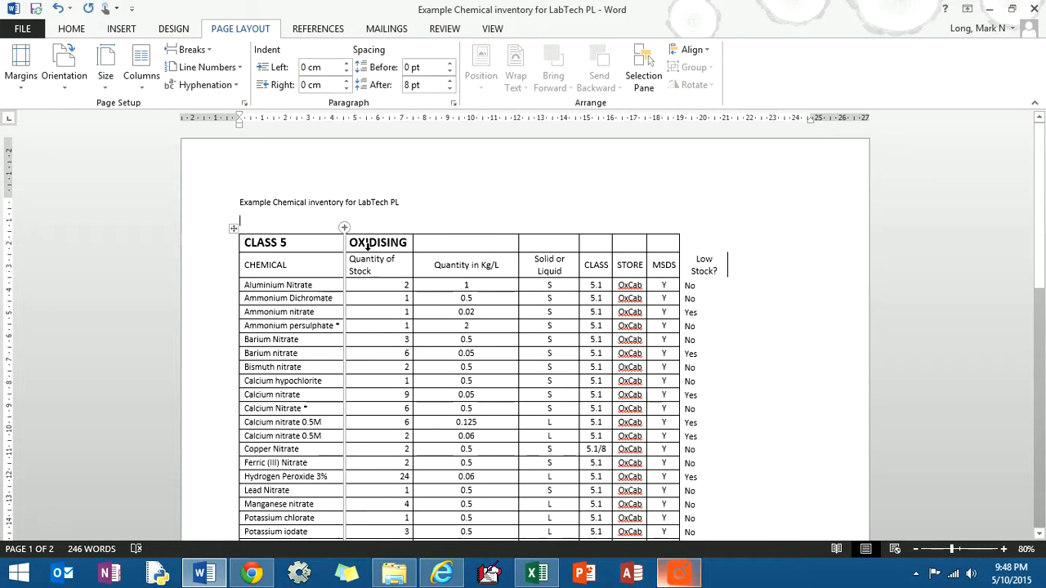
# - Delete the title line "Example Chemical inventory for LabTech PL" and the blank line above the table
pyautogui.click(234, 204)
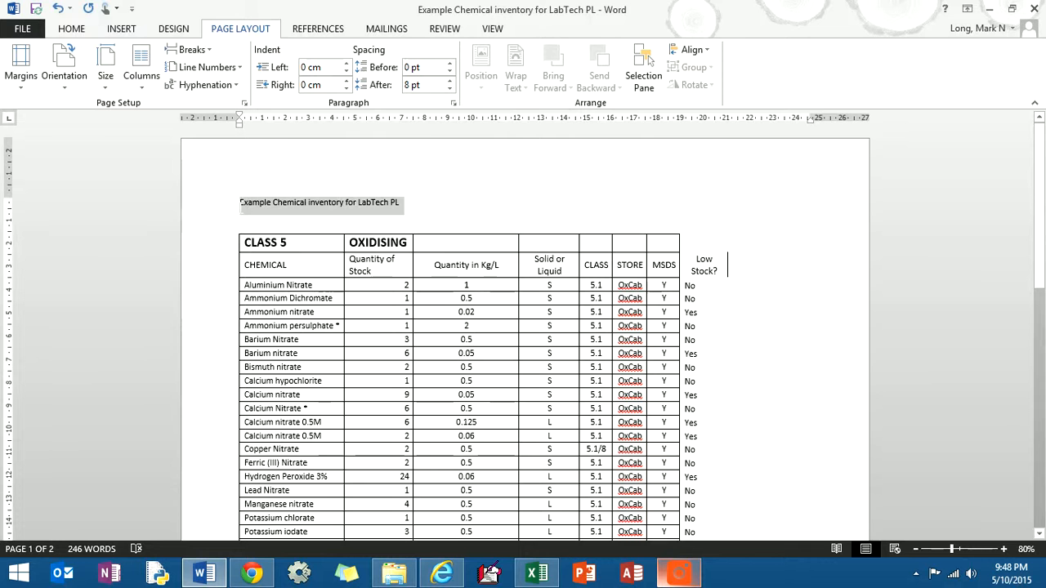
pyautogui.press('Delete')
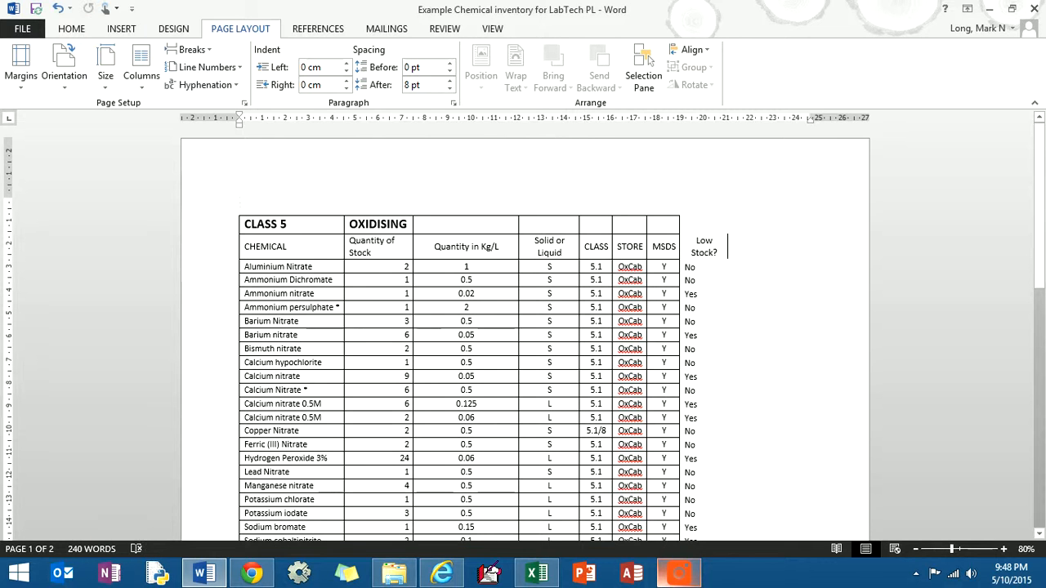
pyautogui.press('Delete')
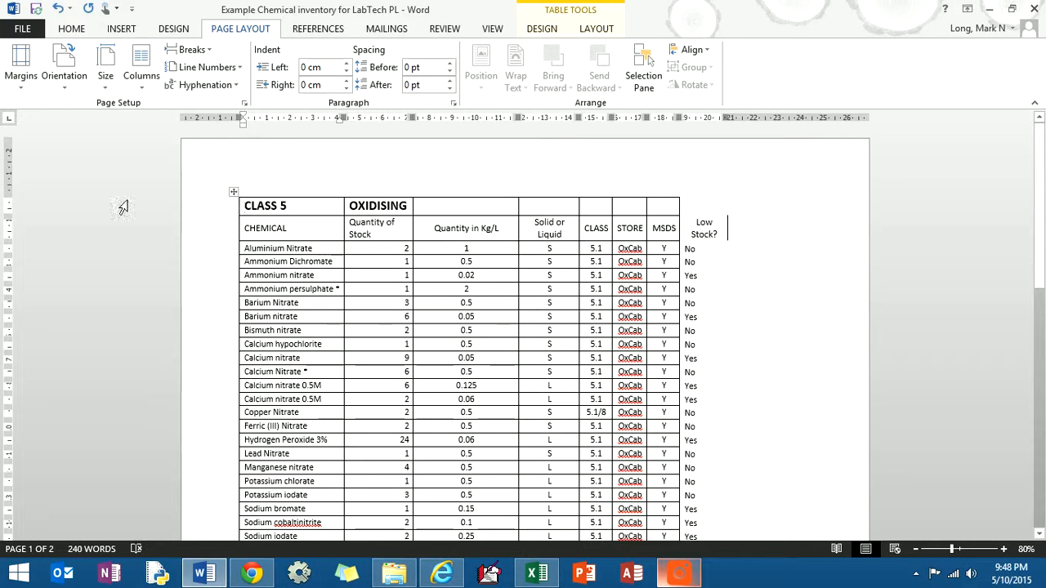
# - Reduce the page's top and left margins to fit the whole table on one page
pyautogui.click(98, 205)
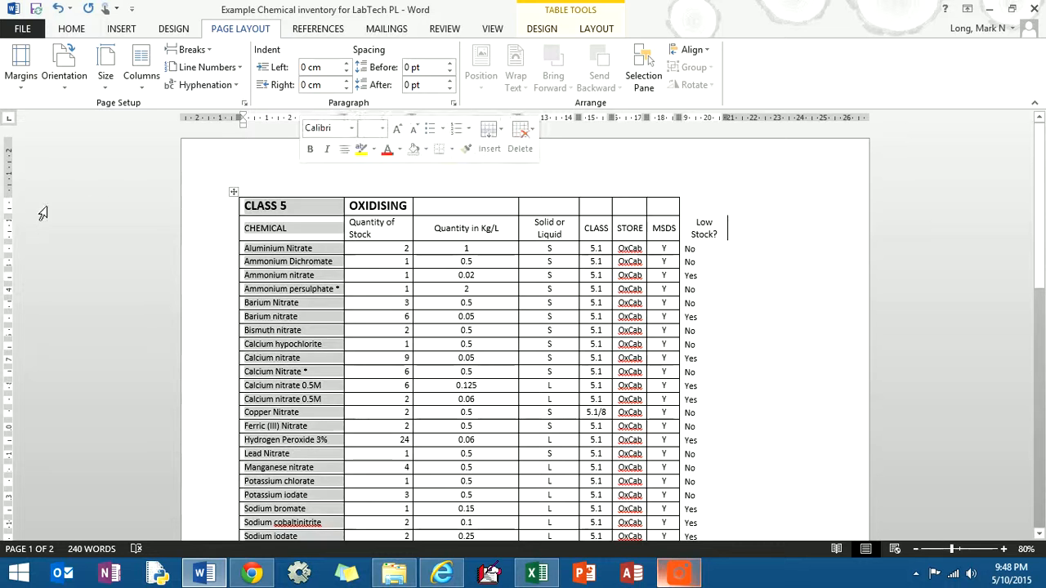
pyautogui.click(98, 209)
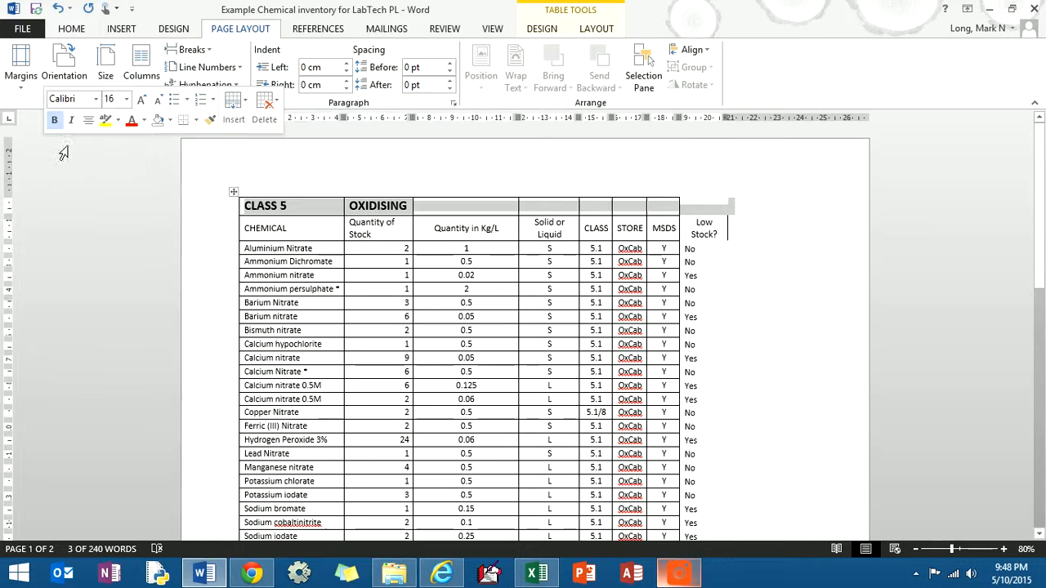
pyautogui.click(357, 205)
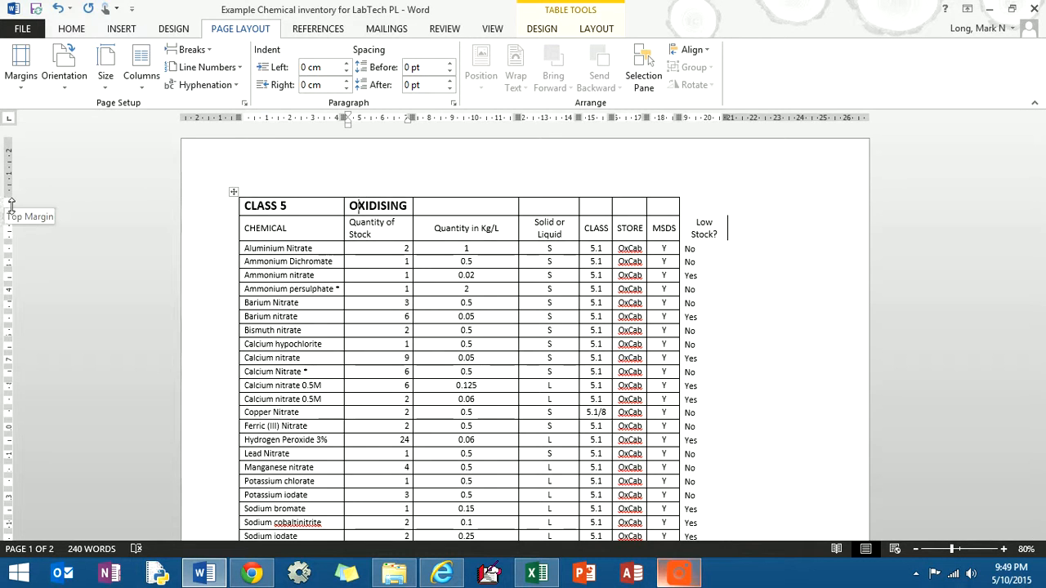
pyautogui.moveTo(10, 205); pyautogui.dragTo(14, 164)
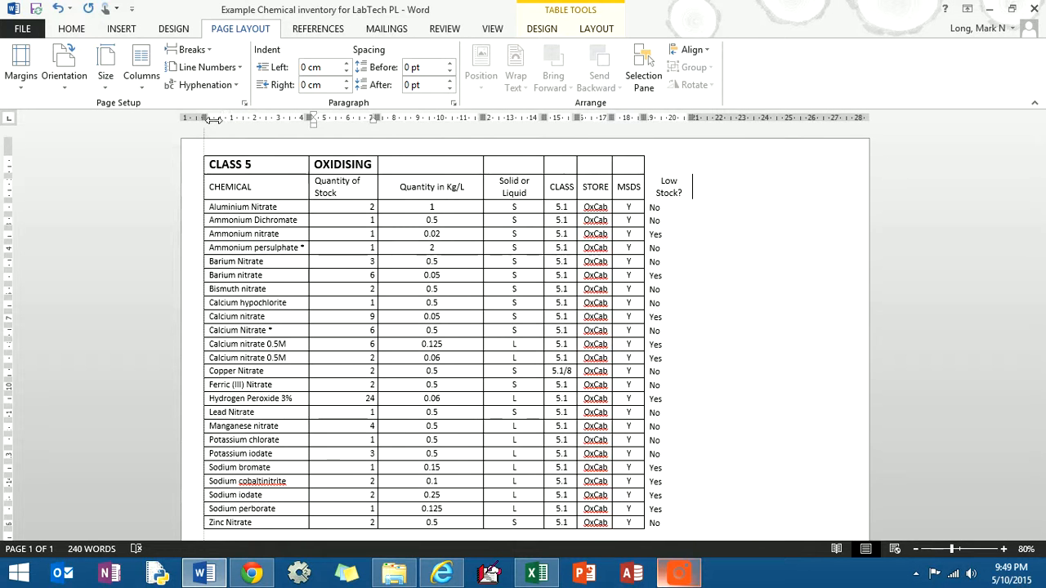
pyautogui.scroll(-3, 102, 266)
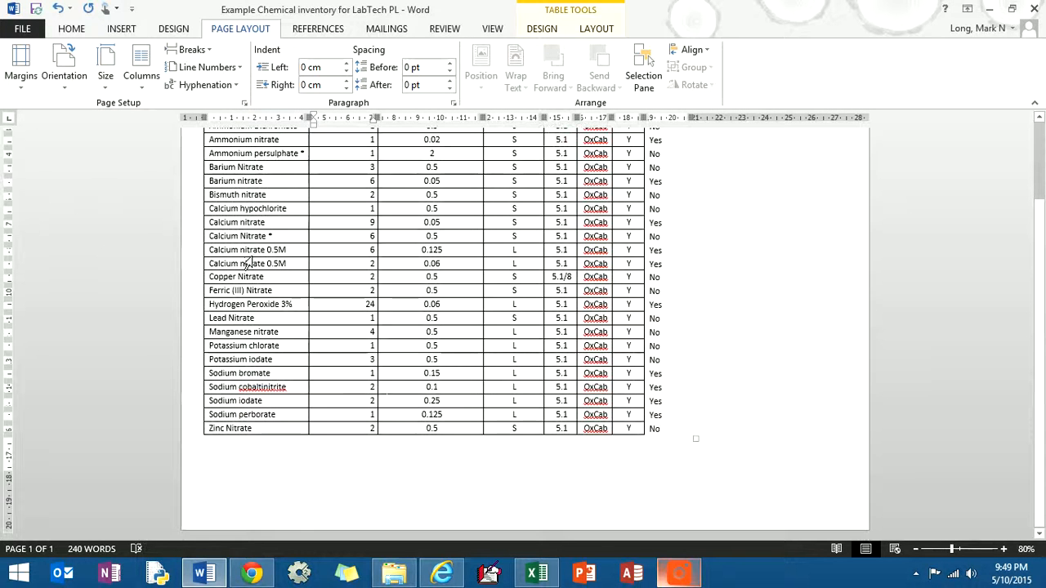
pyautogui.scroll(3, 689, 296)
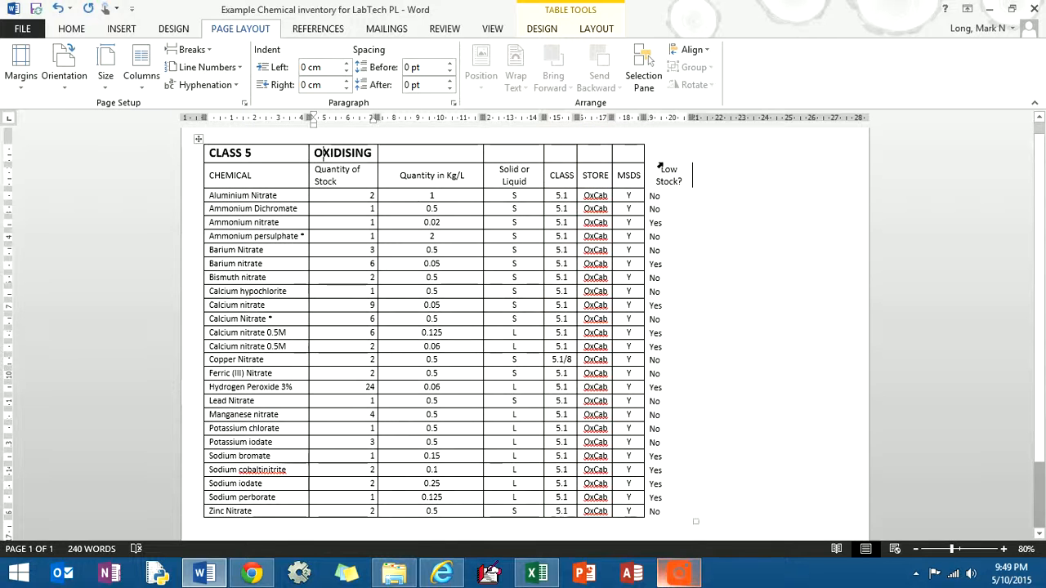
# - Select the Low Stock? column and look through its table, row, column and cell properties, including the cell options
pyautogui.moveTo(668, 155); pyautogui.dragTo(672, 514)
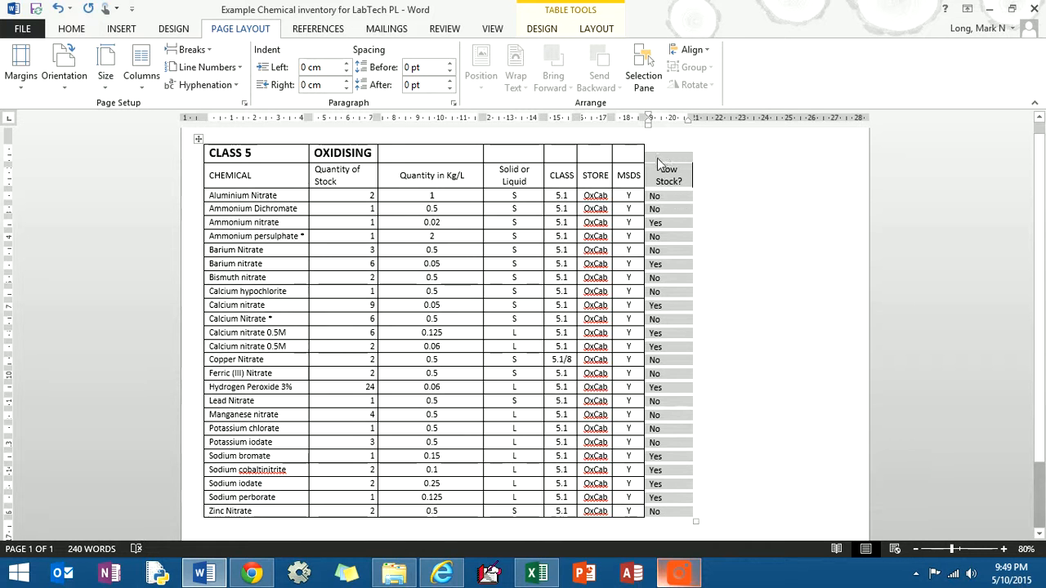
pyautogui.rightClick(670, 198)
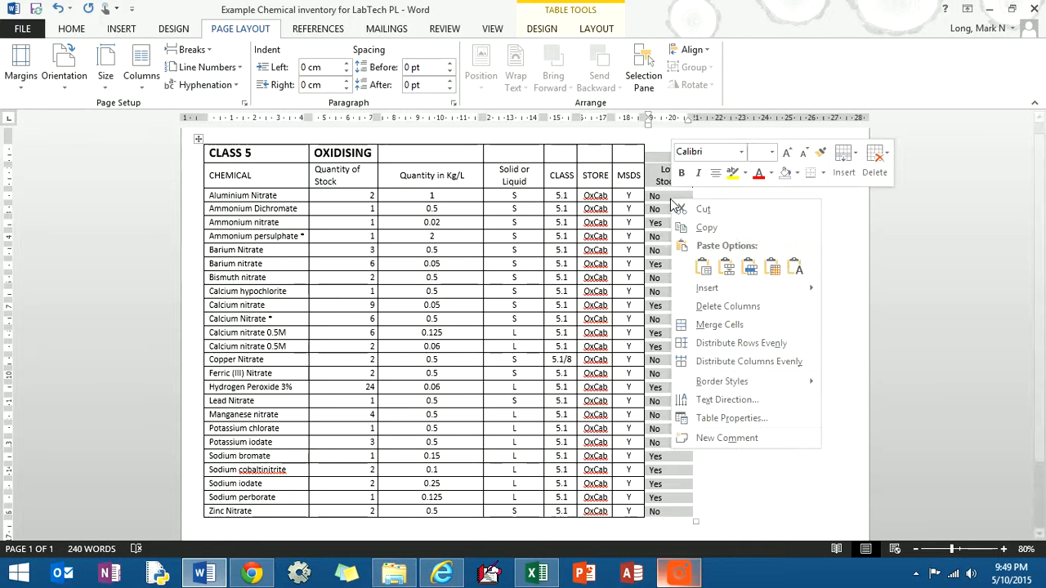
pyautogui.click(766, 416)
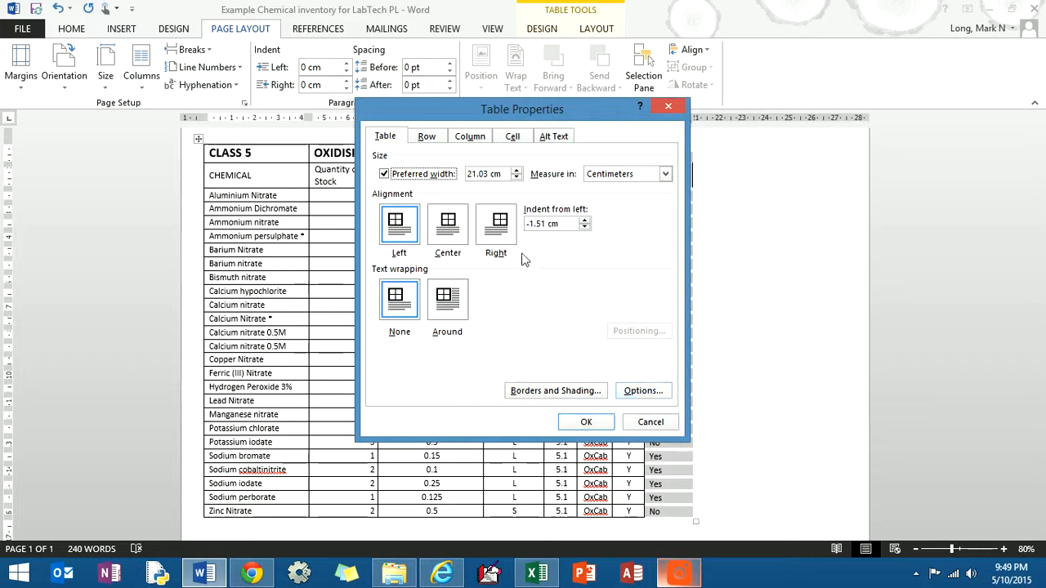
pyautogui.moveTo(538, 111); pyautogui.dragTo(394, 174)
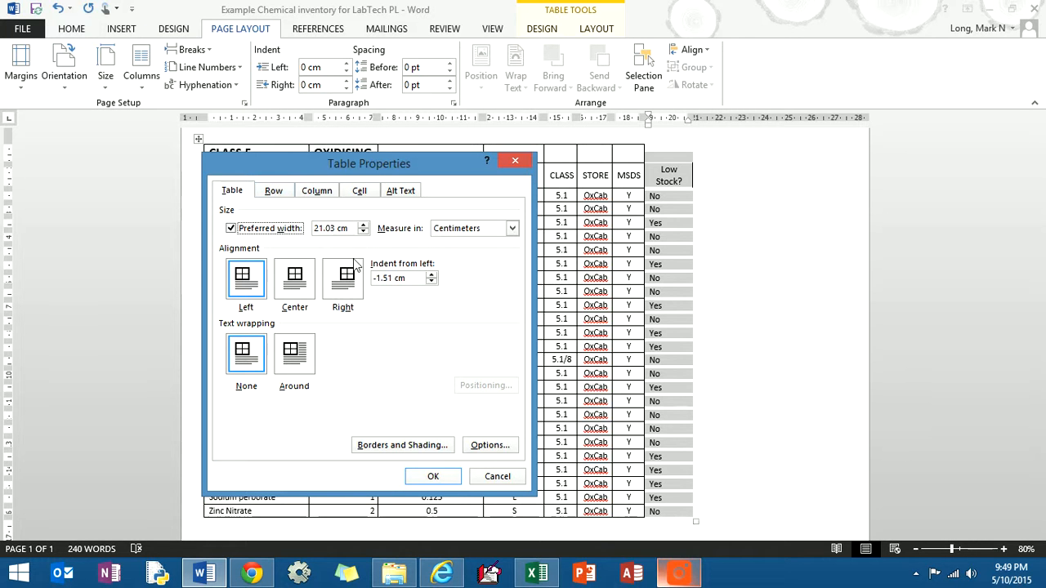
pyautogui.click(275, 193)
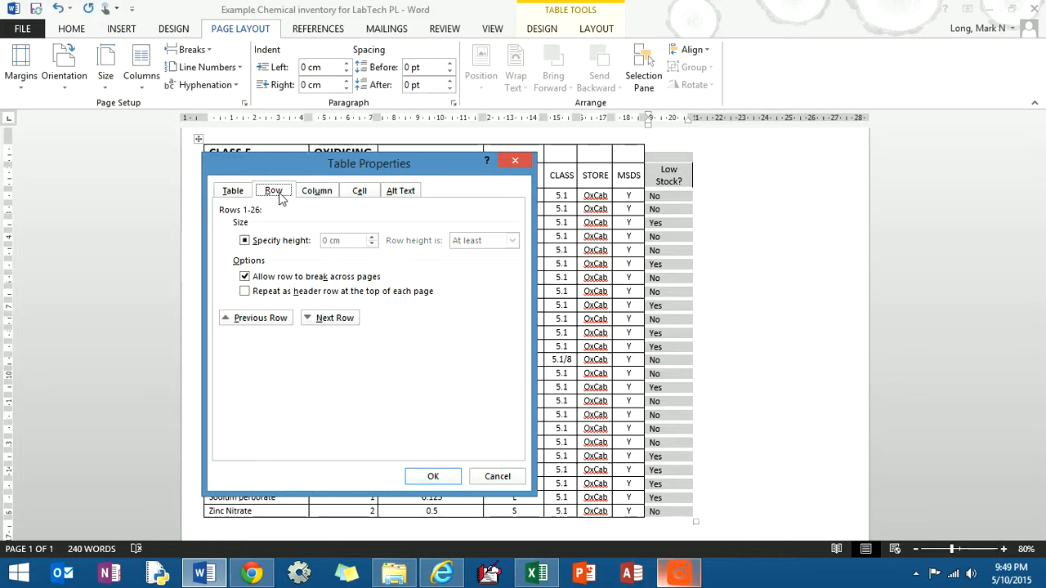
pyautogui.click(319, 193)
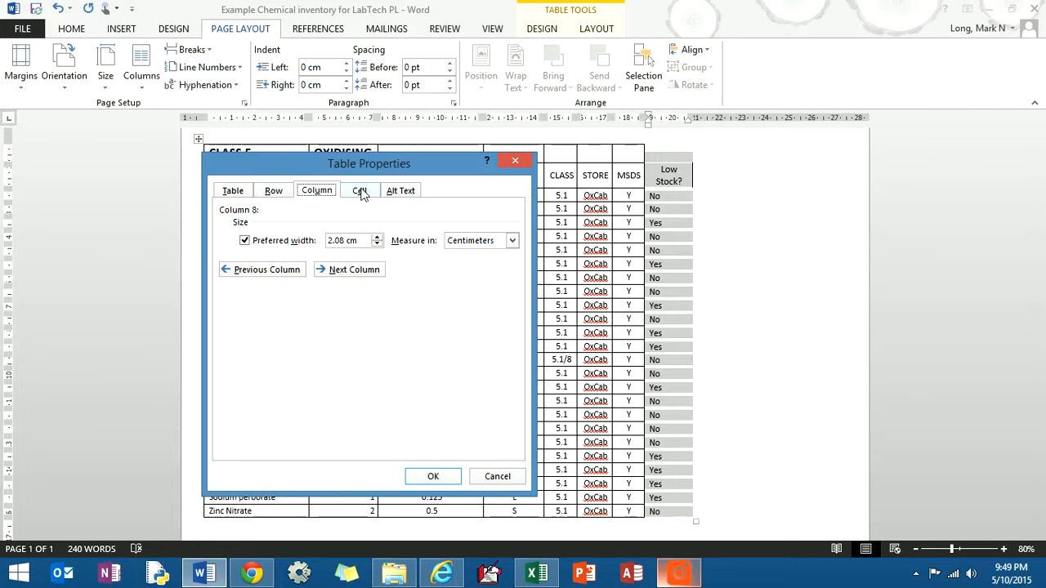
pyautogui.click(361, 192)
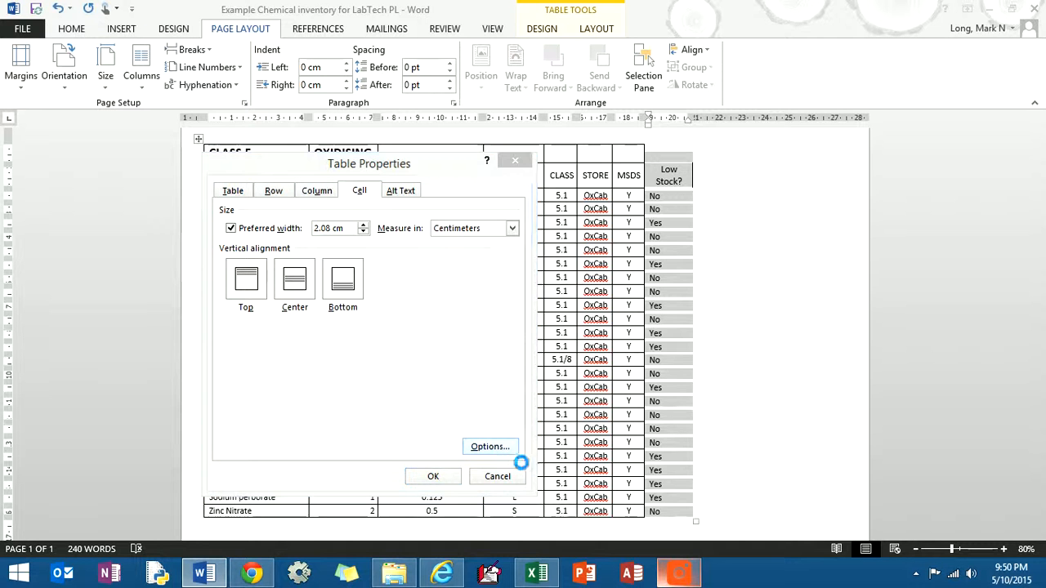
pyautogui.click(508, 451)
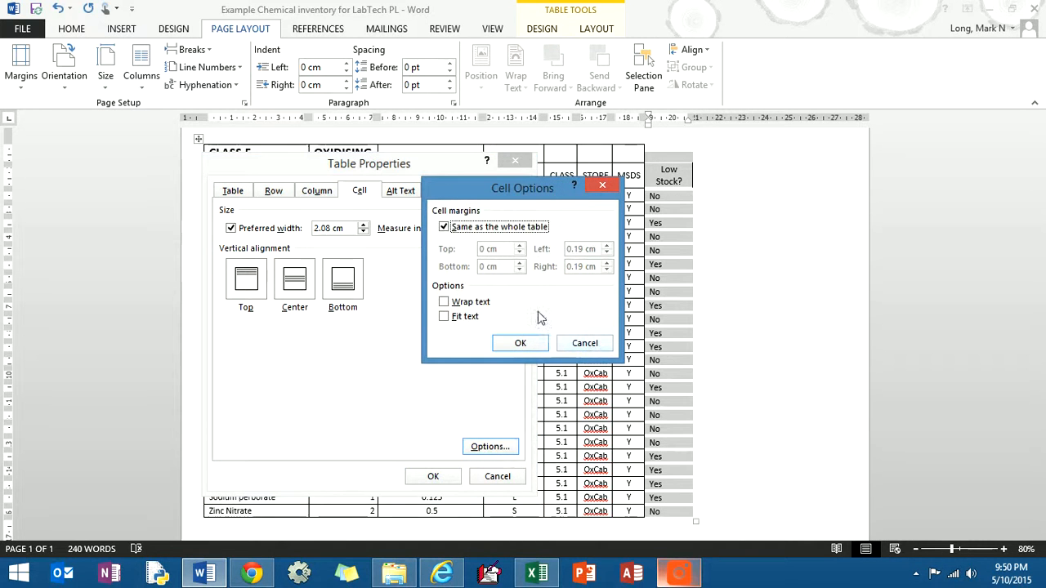
pyautogui.click(583, 345)
pyautogui.click(403, 193)
pyautogui.click(366, 193)
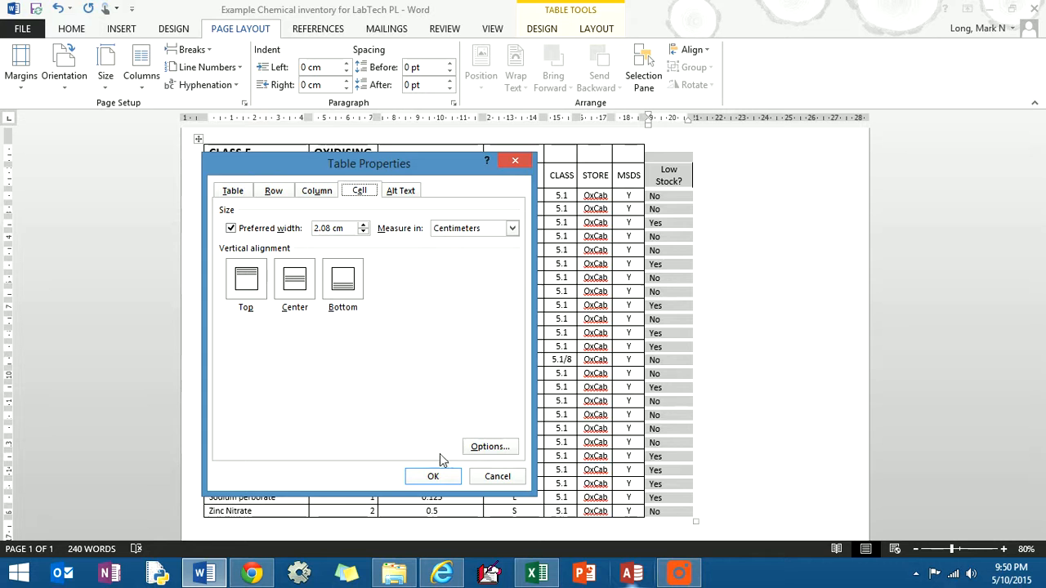
pyautogui.click(679, 572)
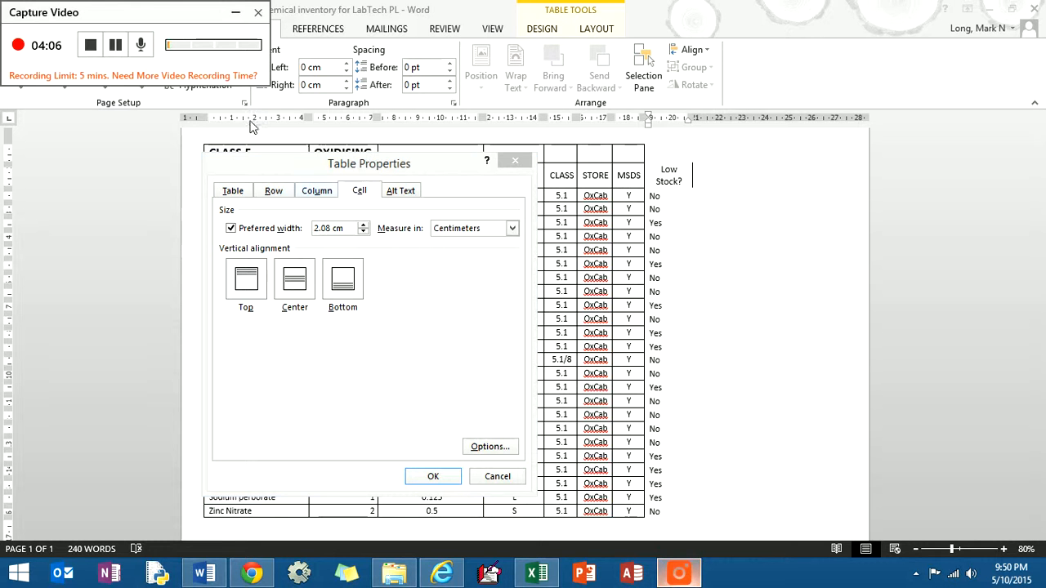
pyautogui.click(116, 49)
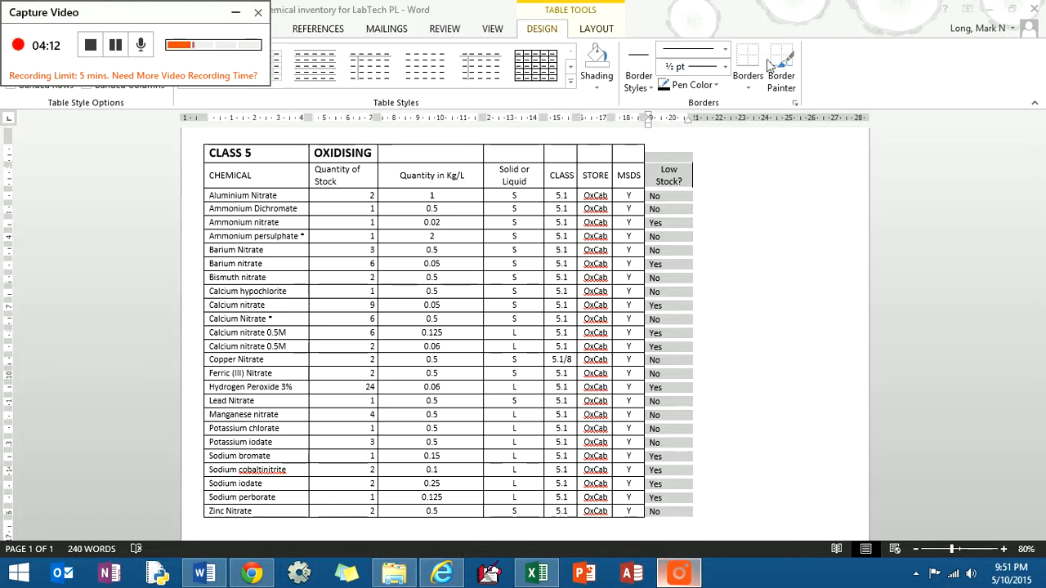
# - Apply All Borders to the selected Low Stock? column, including its empty top cell, and deselect it
pyautogui.click(691, 174)
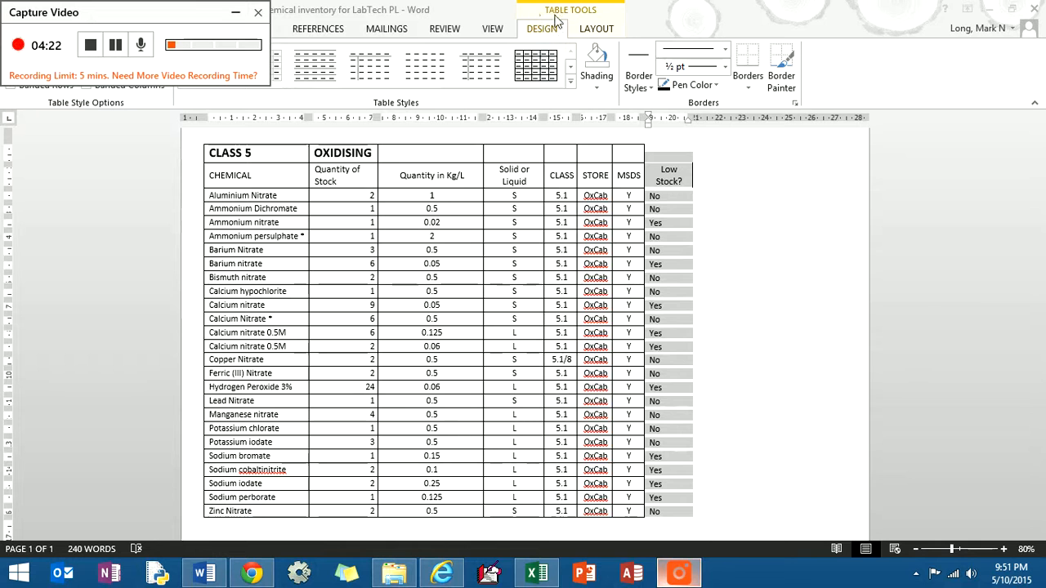
pyautogui.click(748, 90)
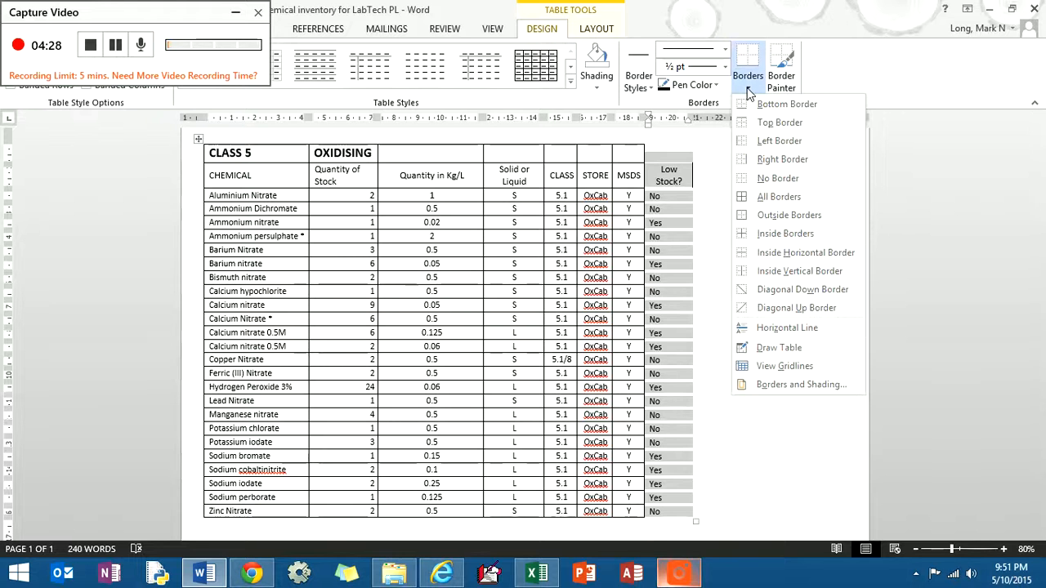
pyautogui.click(813, 205)
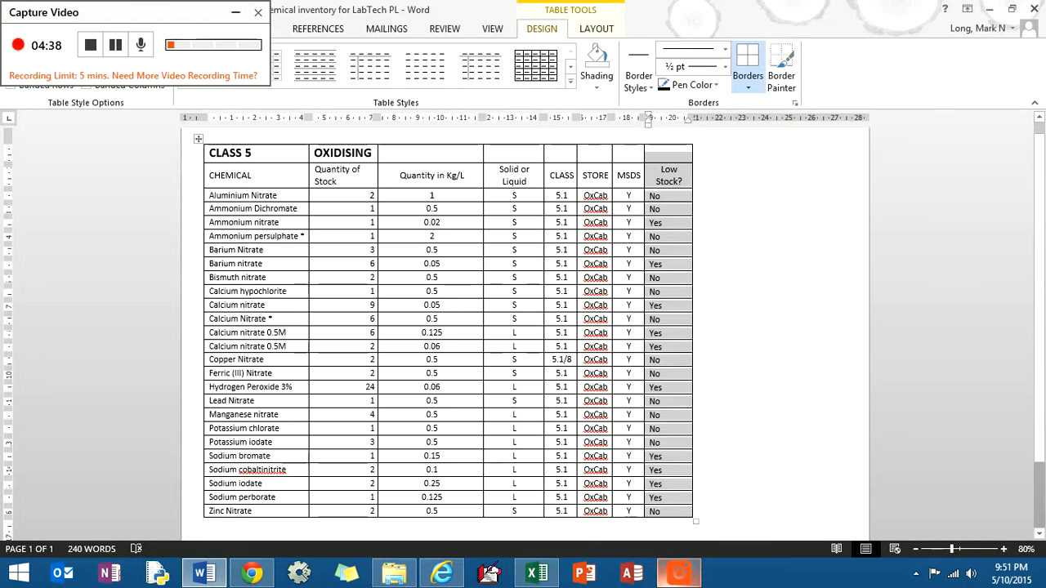
pyautogui.click(431, 153)
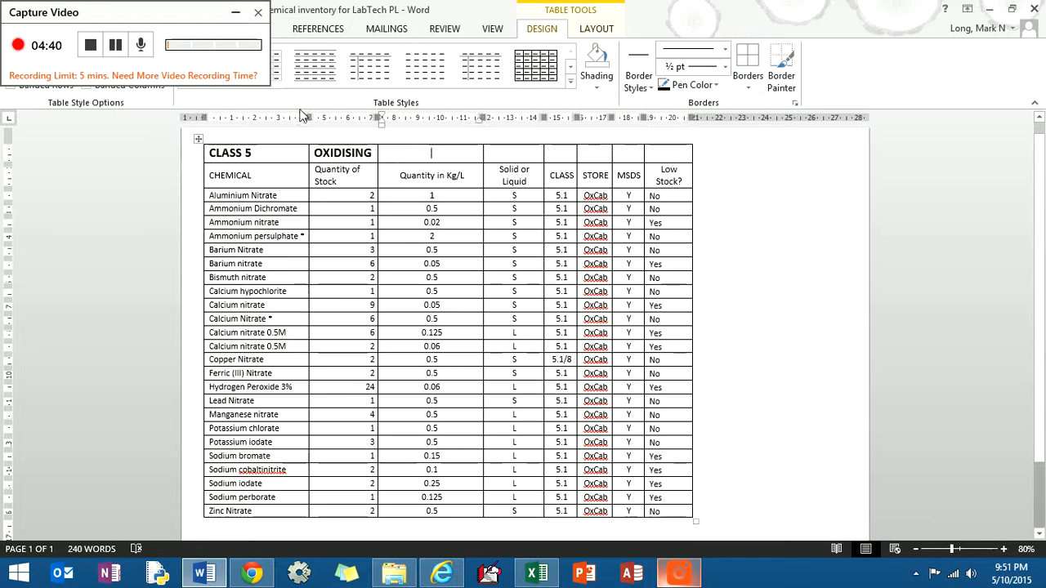